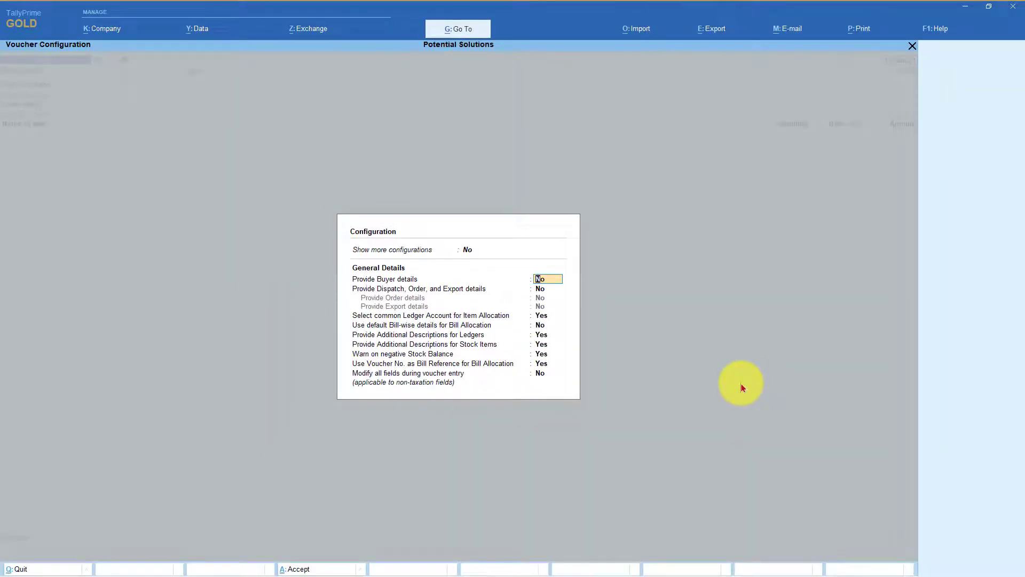
# Step: Accept the item invoice configuration, switch the sales voucher to Accounting Invoice mode and check that mode's configuration
pyautogui.hotkey('ctrl', 'a')
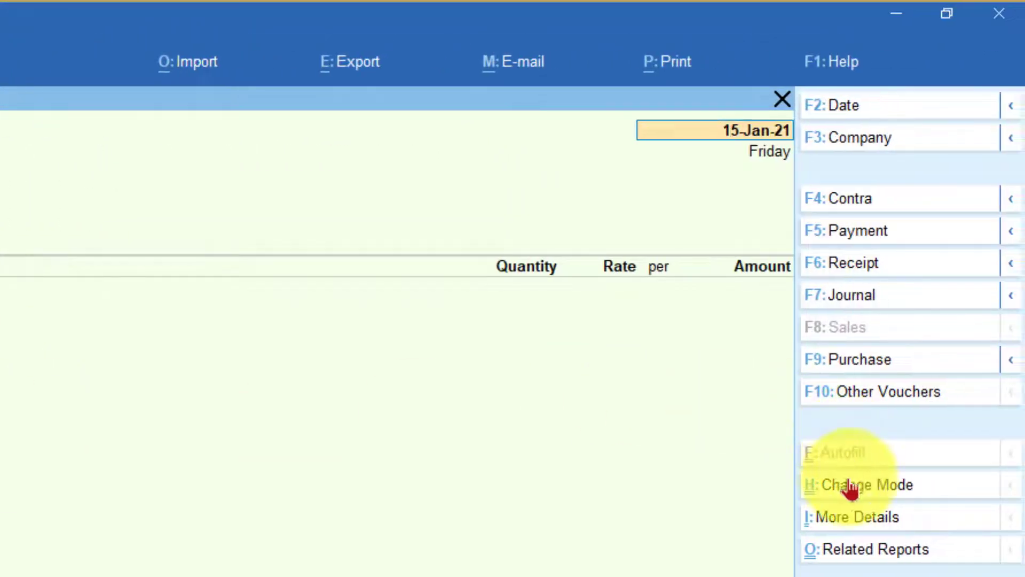
pyautogui.click(850, 485)
pyautogui.press('Down')
pyautogui.press('Return')
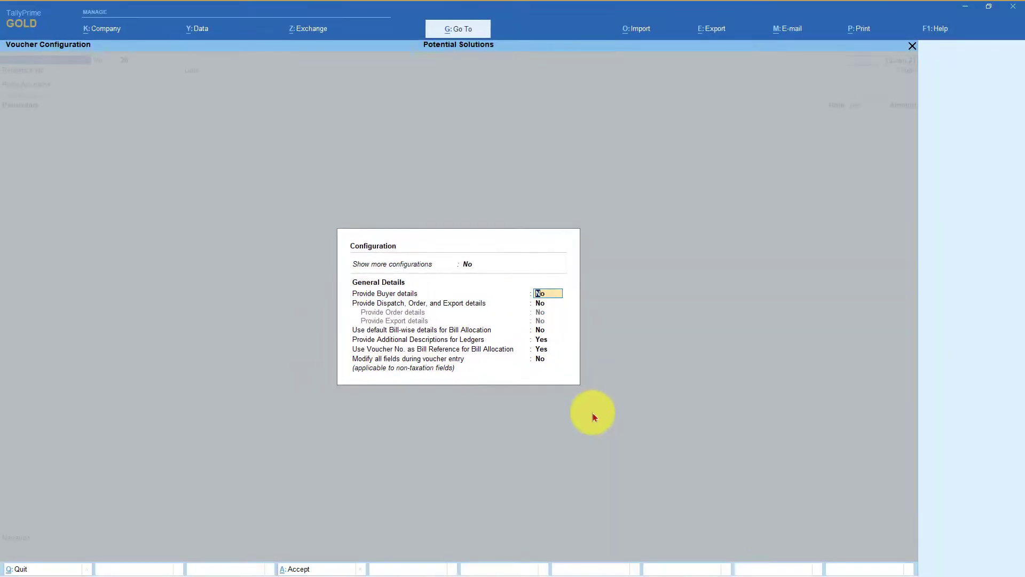
pyautogui.press('Escape')
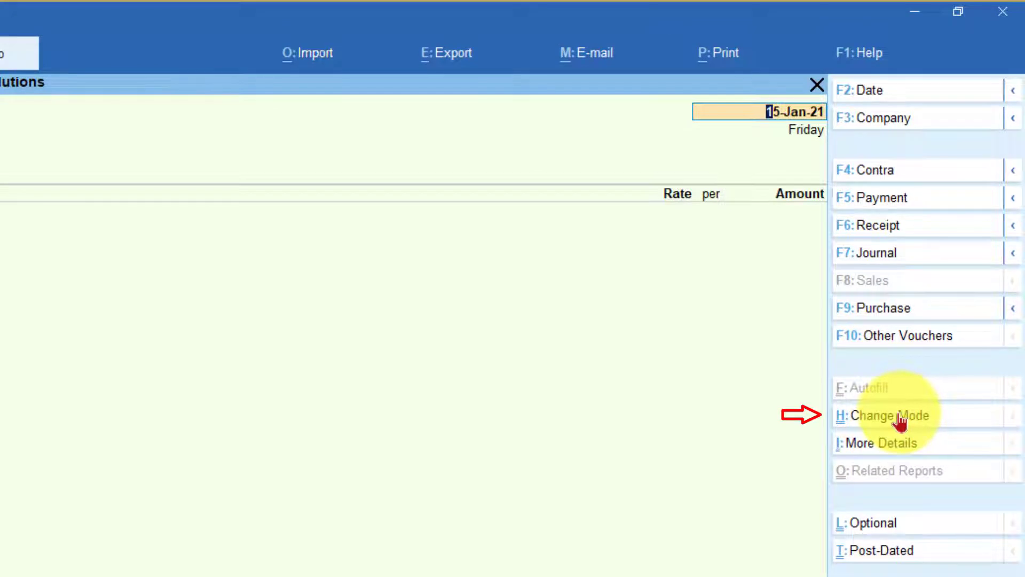
# Step: Switch the sales voucher to Item Invoice mode and accept its configuration with additional descriptions for stock items set to Yes
pyautogui.click(900, 421)
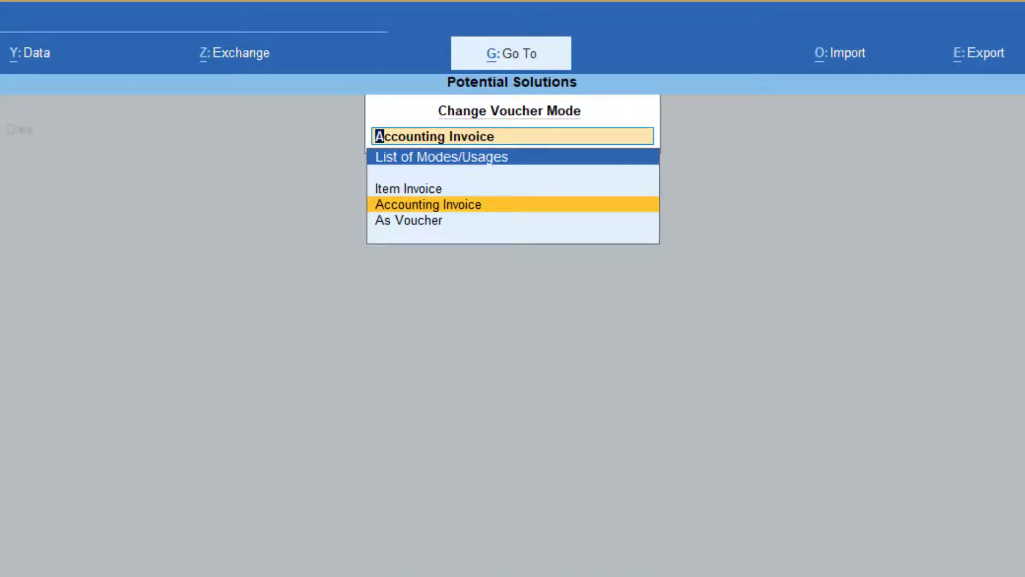
pyautogui.press('Up')
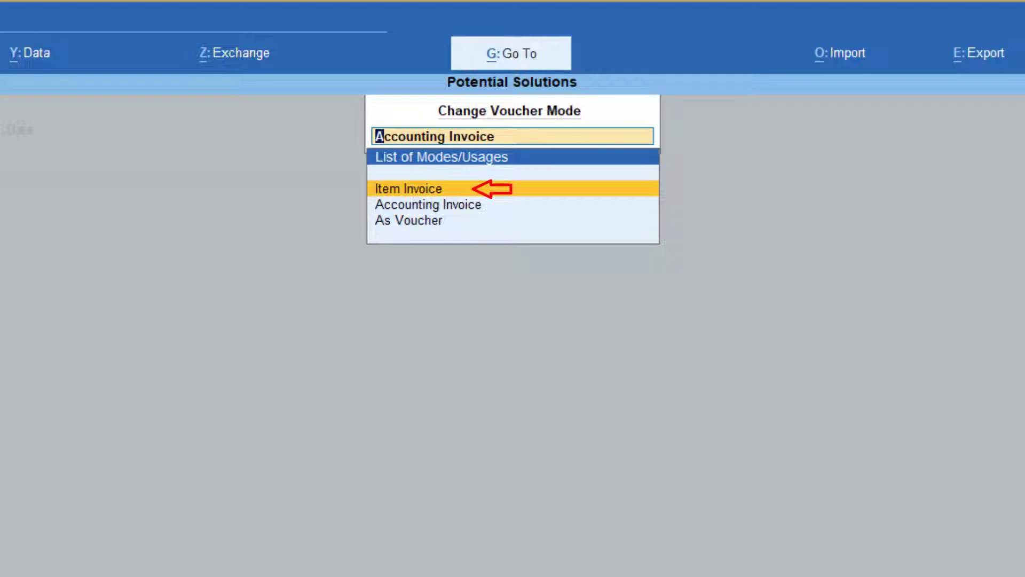
pyautogui.press('Return')
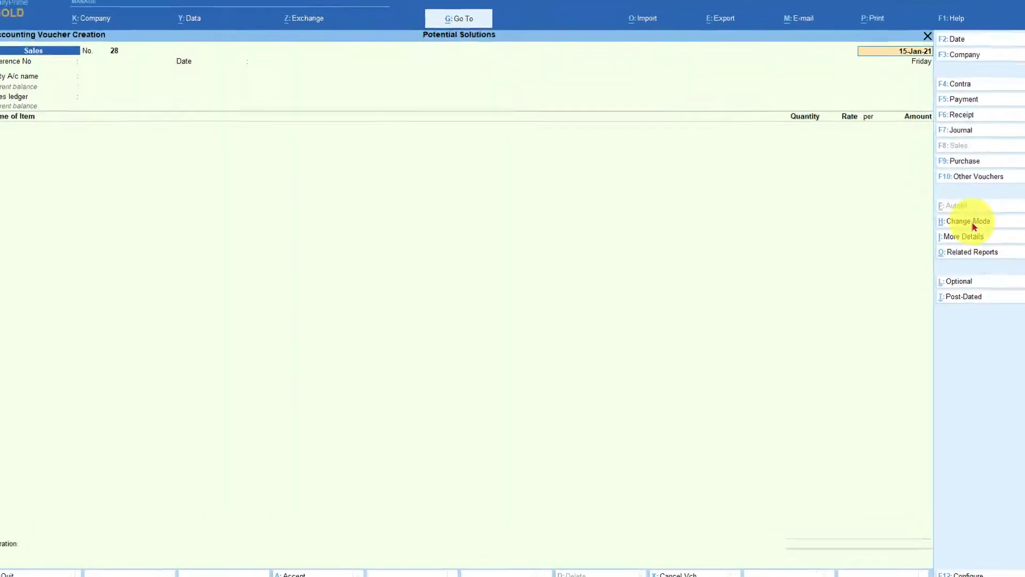
pyautogui.press('F12')
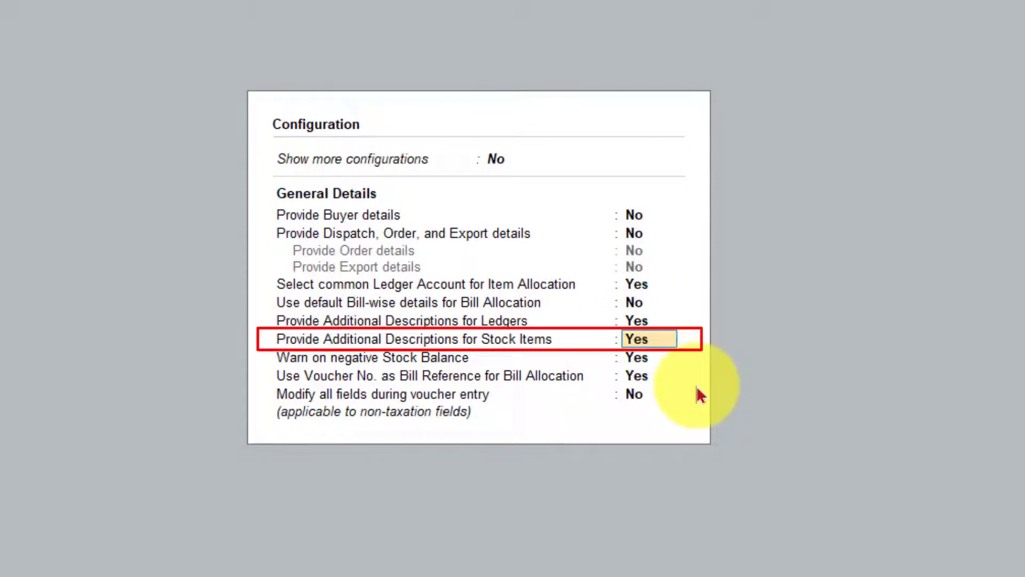
pyautogui.hotkey('ctrl', 'a')
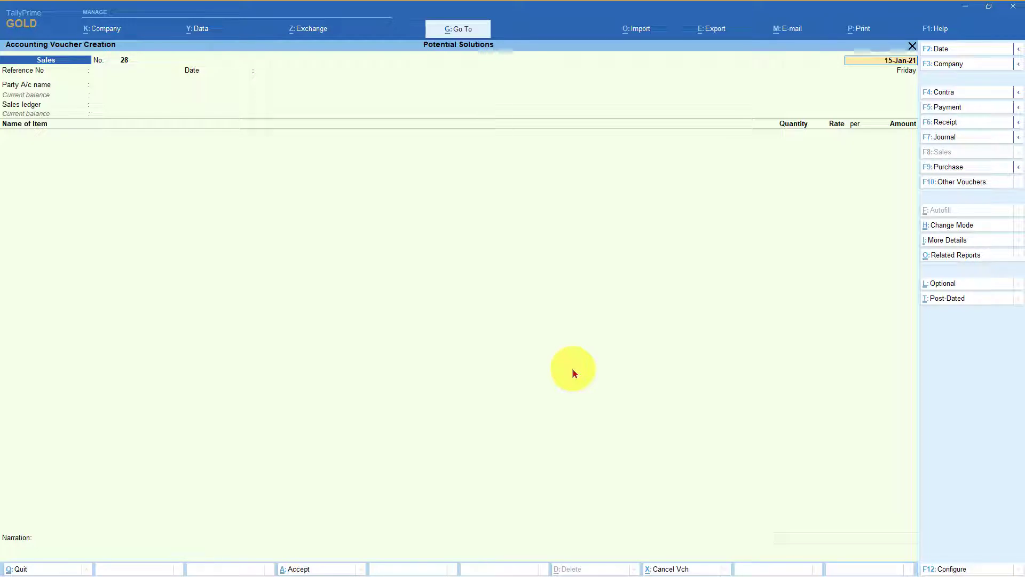
# Step: Keep the voucher date, leave the reference blank, and select India Mart as party account and Sales as sales ledger
pyautogui.press('Return')
pyautogui.press('Return')
pyautogui.press('Return')
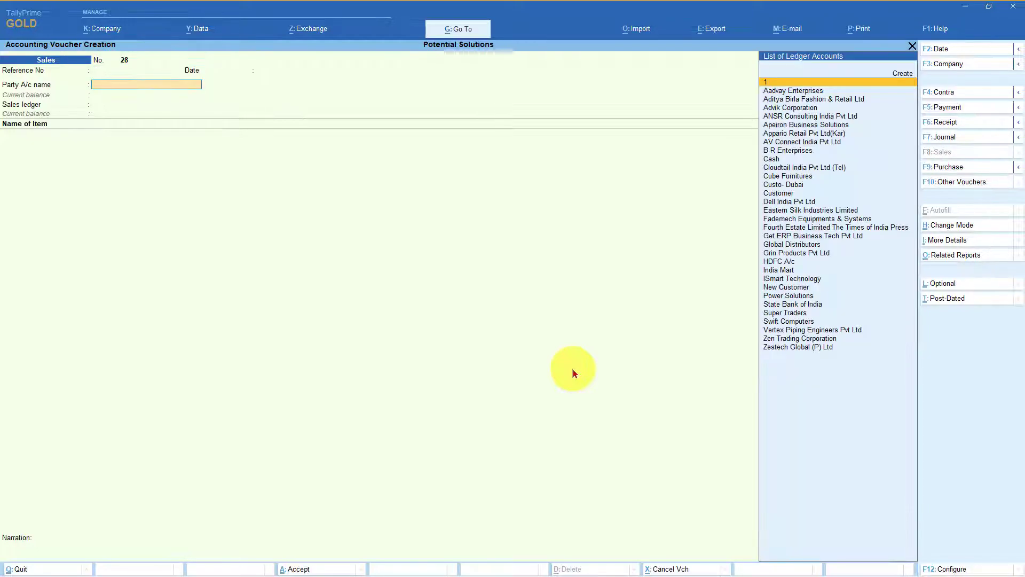
pyautogui.write('Ind')
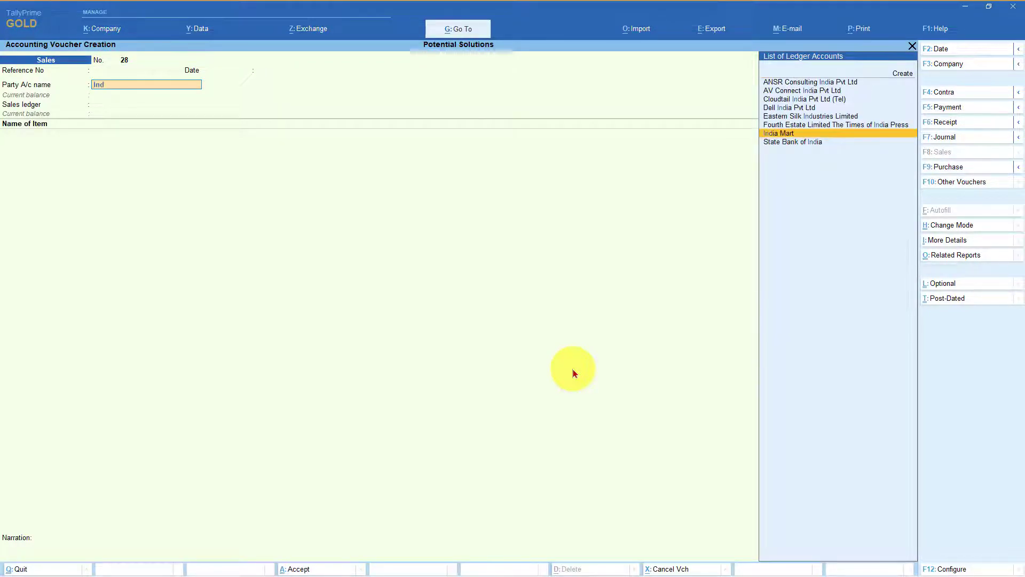
pyautogui.press('Return')
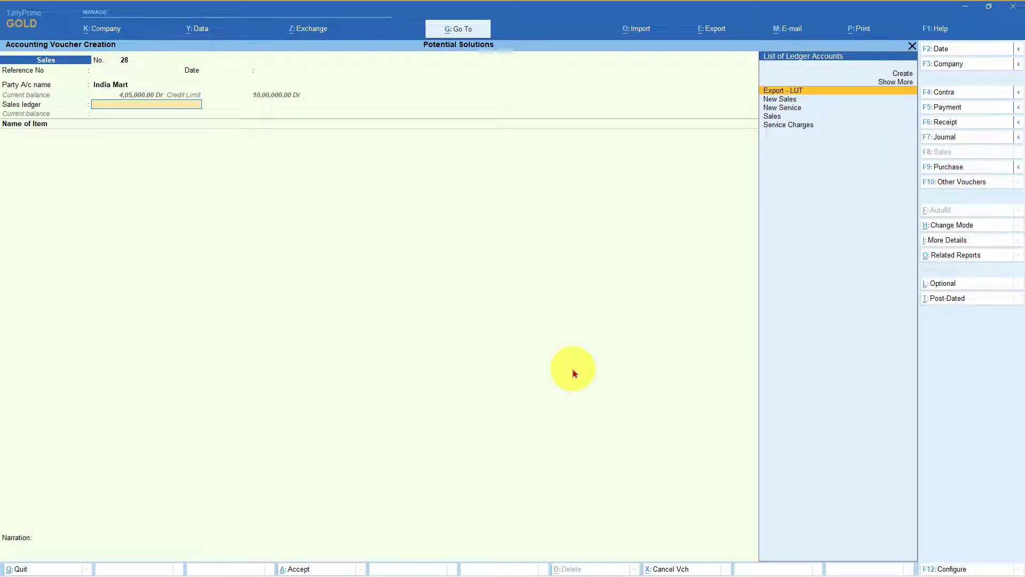
pyautogui.press('Down')
pyautogui.press('Down')
pyautogui.press('Down')
pyautogui.press('Return')
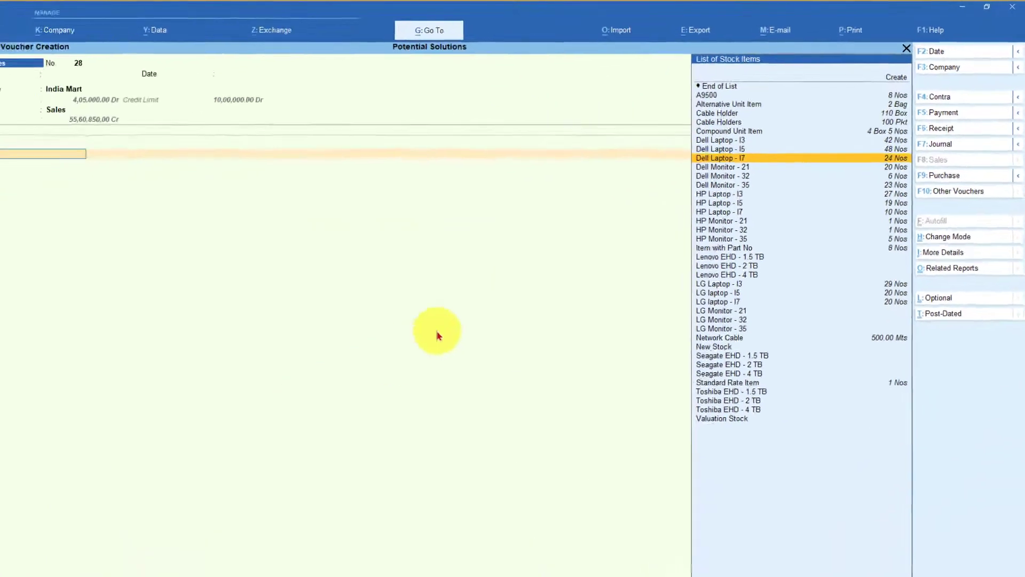
# Step: Add the item Dell Laptop - I7 with description lines "Ram 16GB SSD Disk 512 GB" and "2GB Graphic Card"
pyautogui.press('Return')
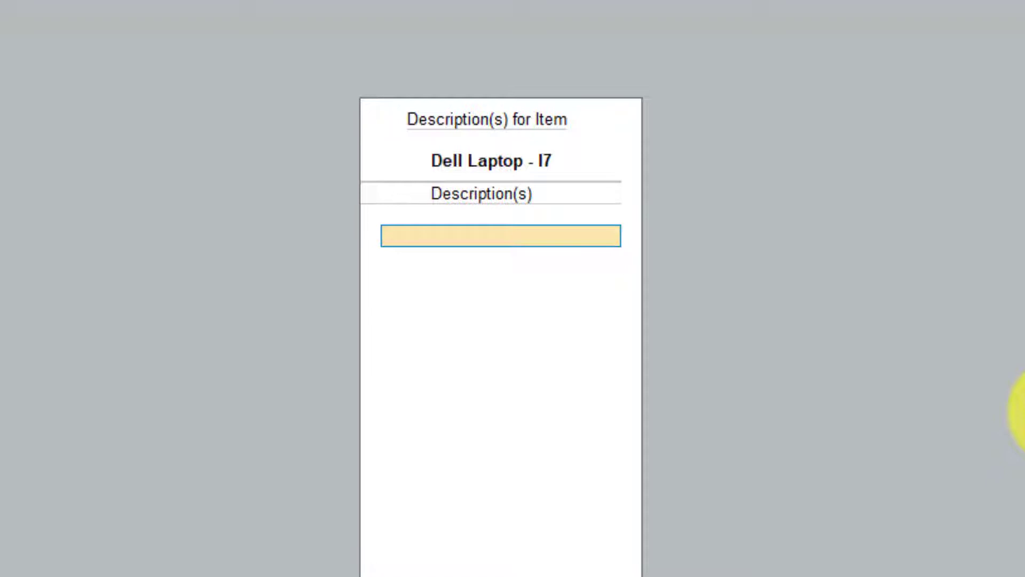
pyautogui.write('Ram 16GB SSD D')
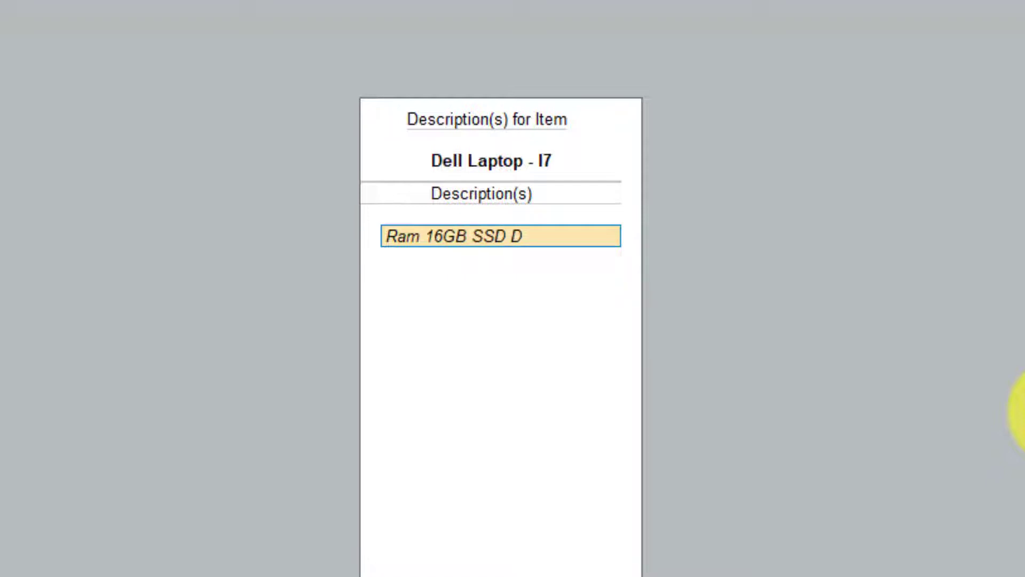
pyautogui.write('isk 512 GB')
pyautogui.press('Return')
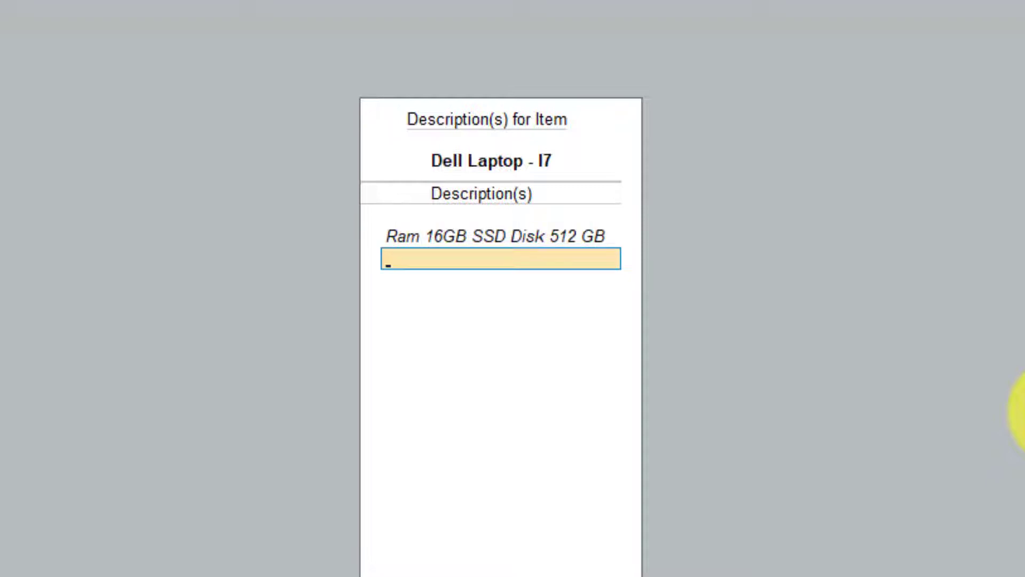
pyautogui.write('2GB')
pyautogui.write('Gra')
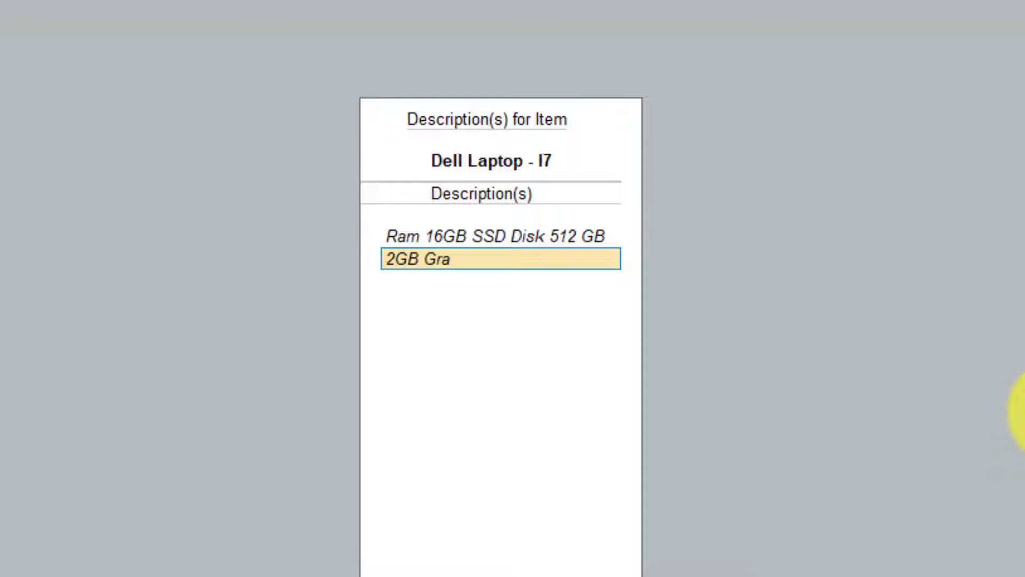
pyautogui.write('phic Card')
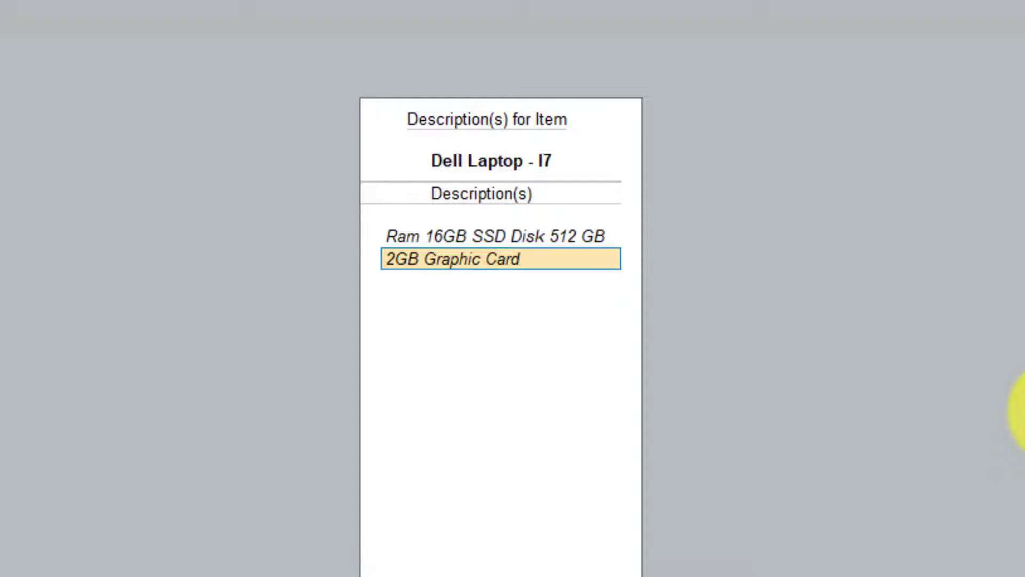
pyautogui.press('Return')
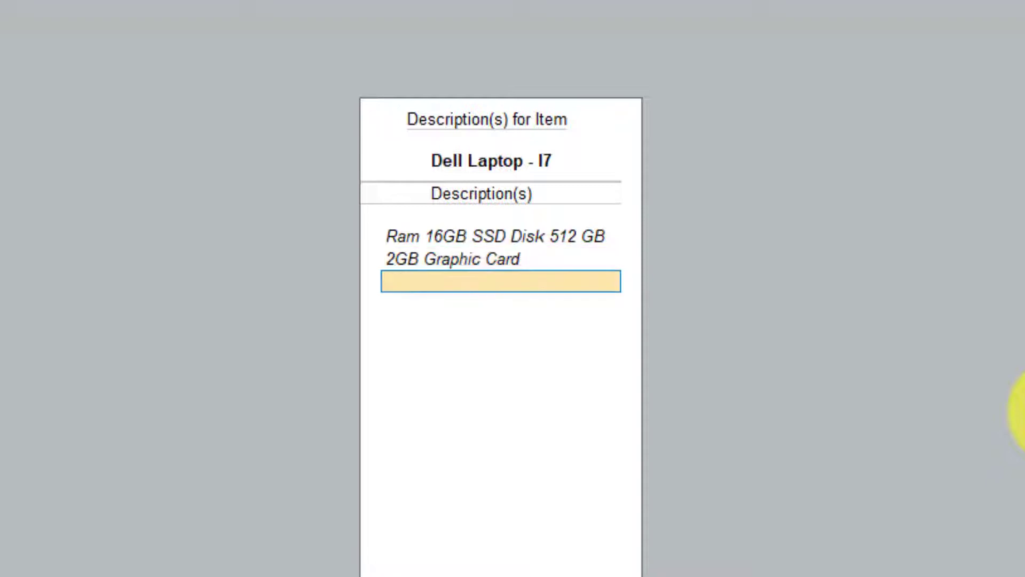
pyautogui.press('Return')
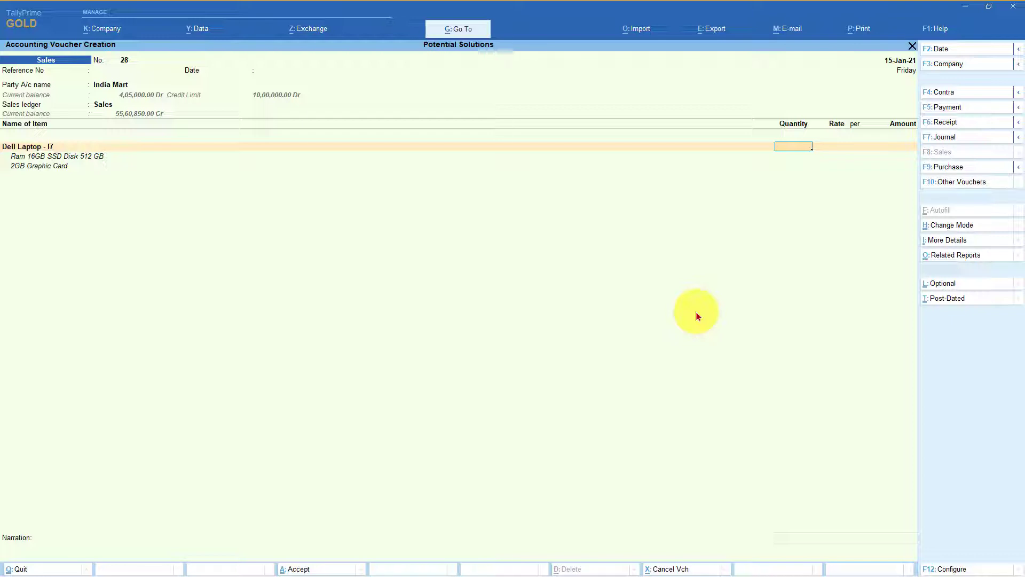
# Step: Set the laptop's quantity to 1, accept the default rate and description lines, and end the item list
pyautogui.write('1')
pyautogui.press('Return')
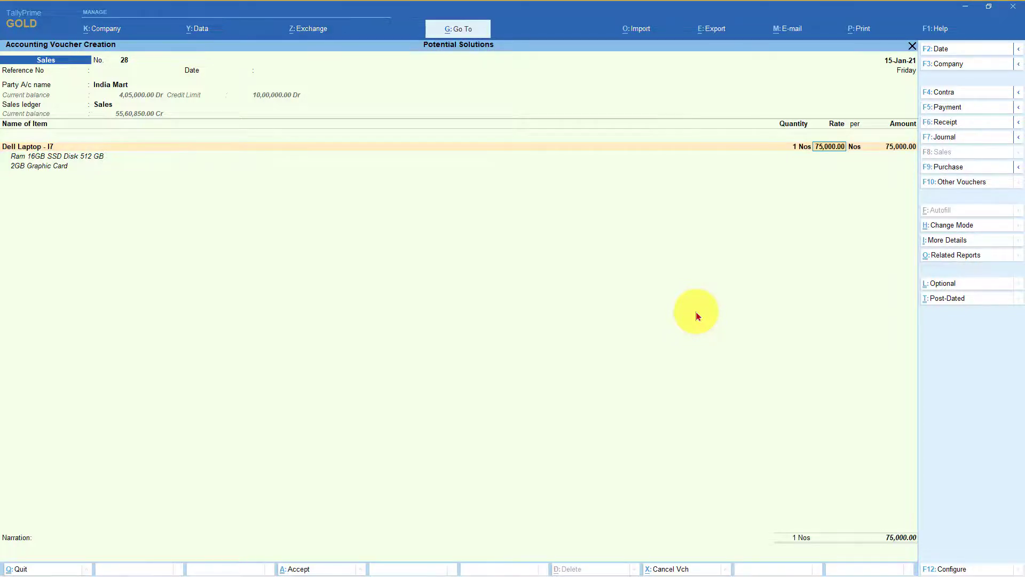
pyautogui.press('Return')
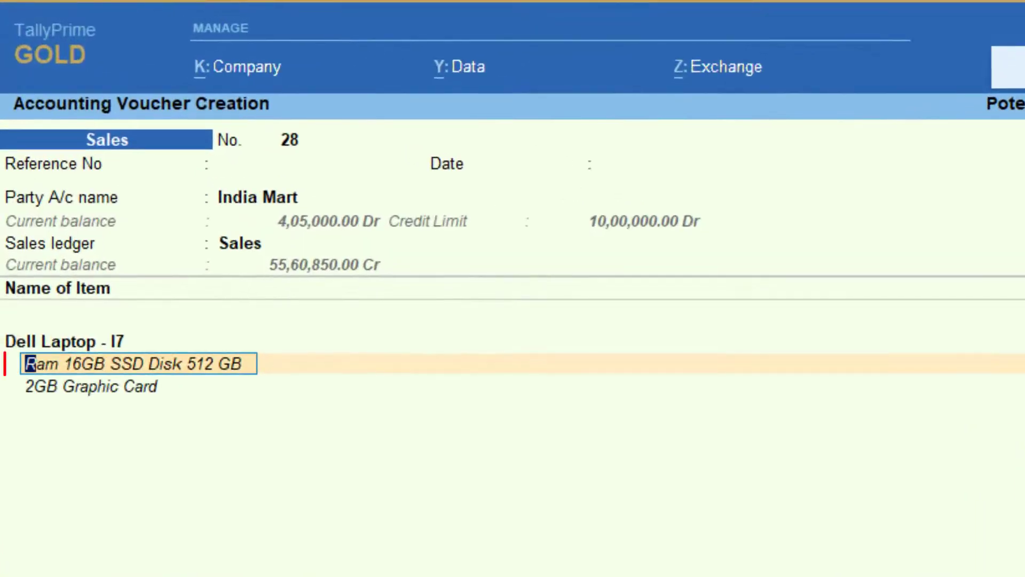
pyautogui.press('Return')
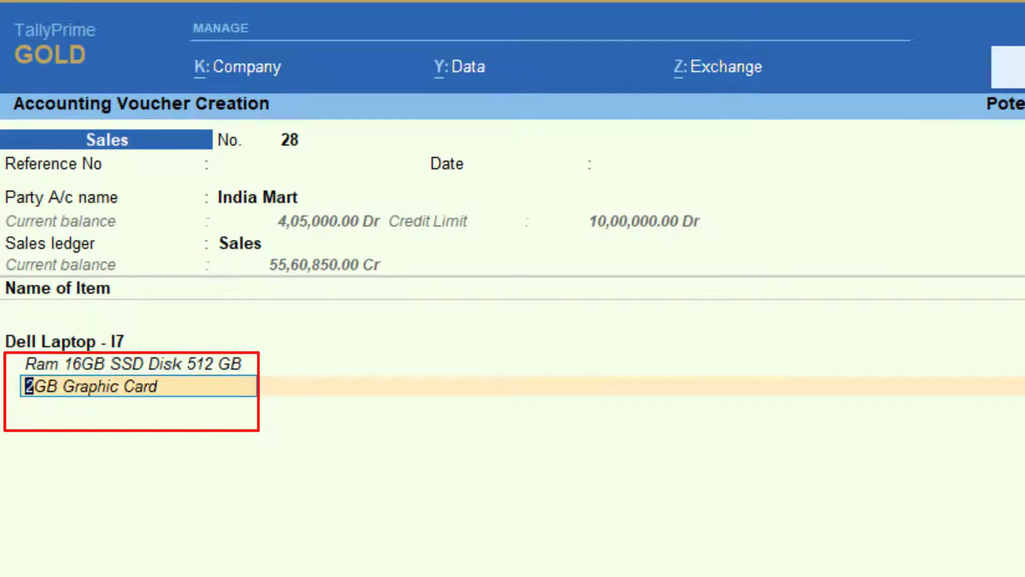
pyautogui.press('Return')
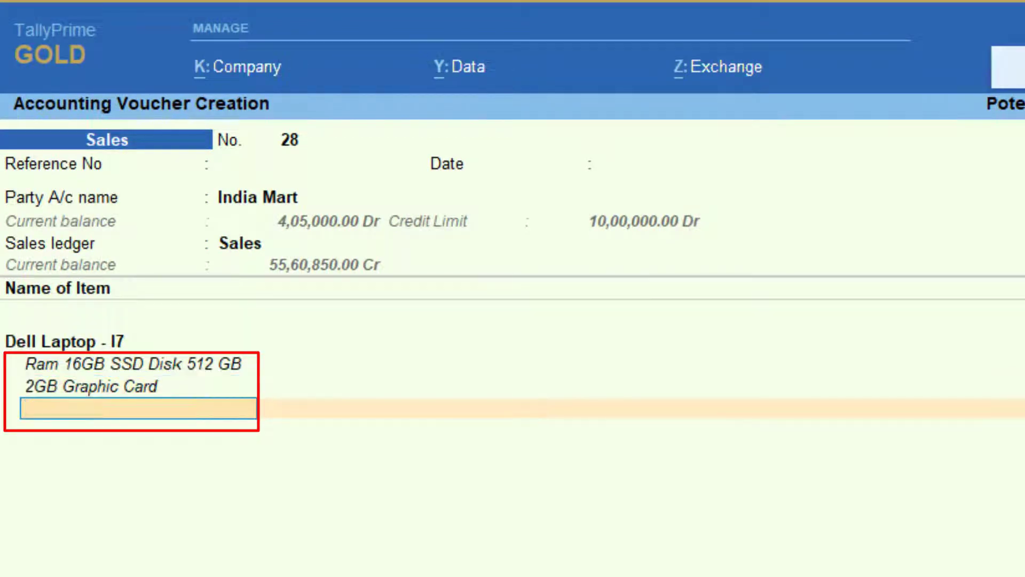
pyautogui.press('Return')
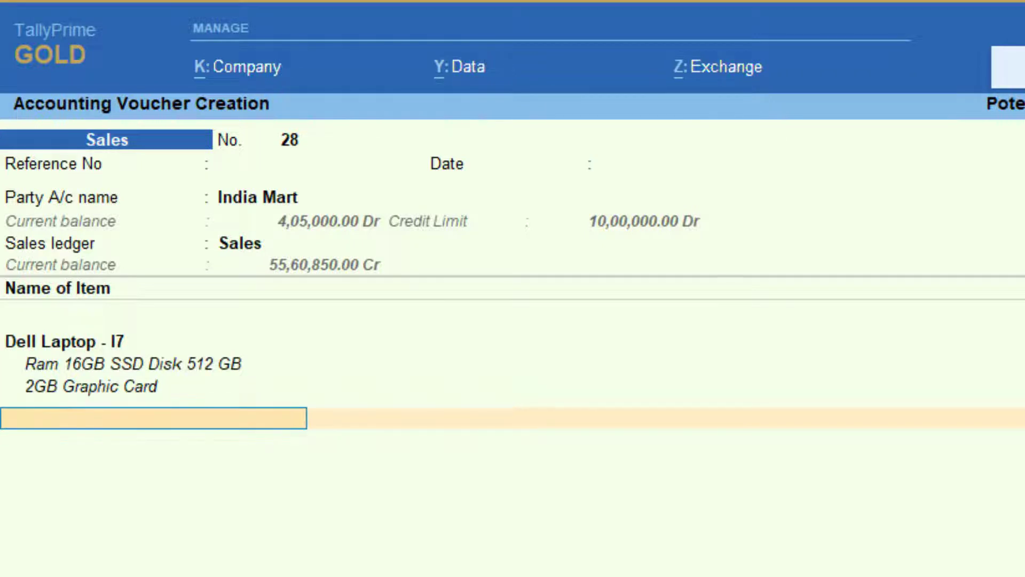
pyautogui.press('Return')
pyautogui.press('Return')
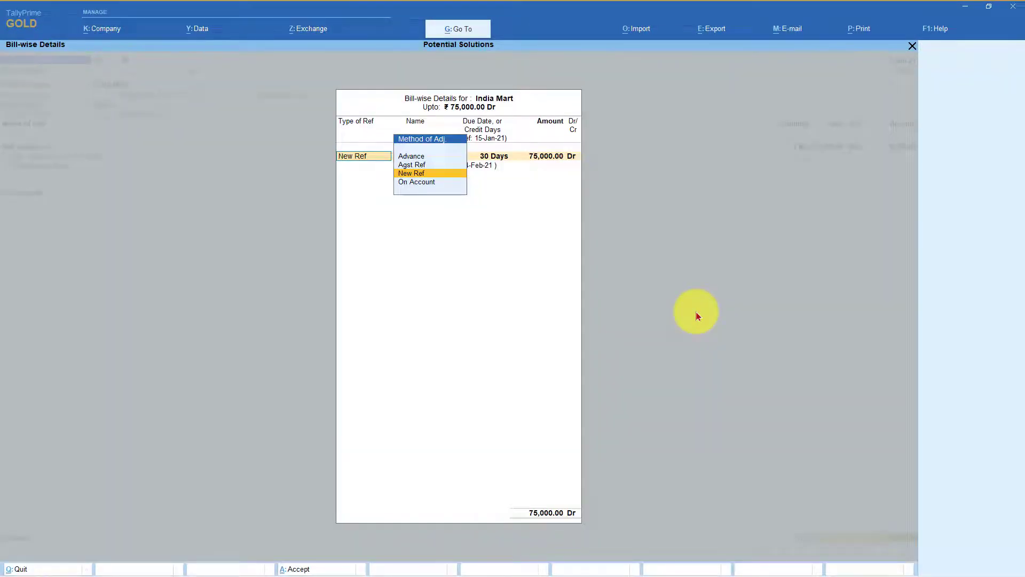
# Step: Accept the New Ref bill-wise details for India Mart, leave the narration blank and save the sales voucher
pyautogui.press('Return')
pyautogui.press('Return')
pyautogui.press('Return')
pyautogui.press('Return')
pyautogui.press('Return')
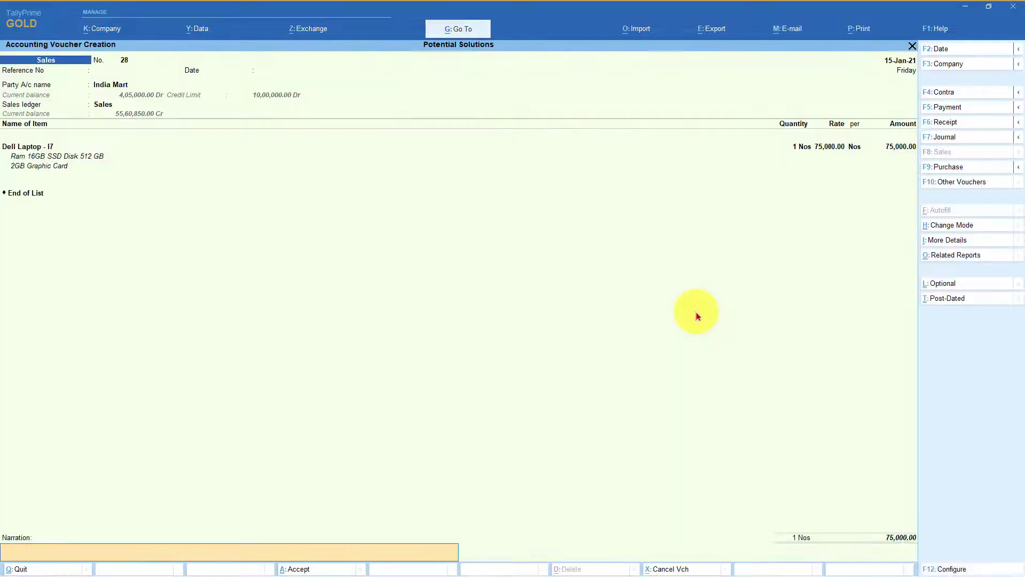
pyautogui.press('Return')
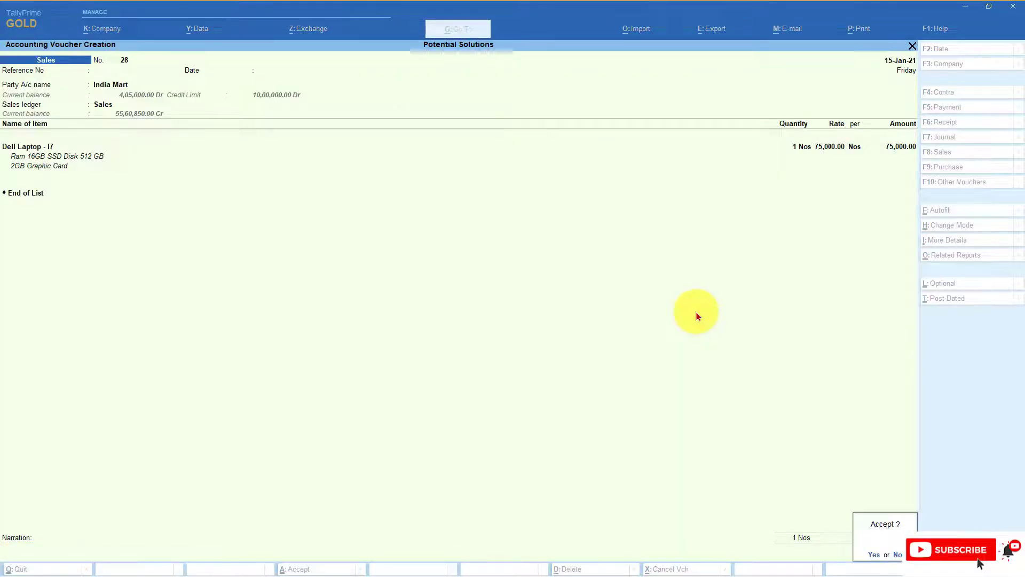
pyautogui.press('Return')
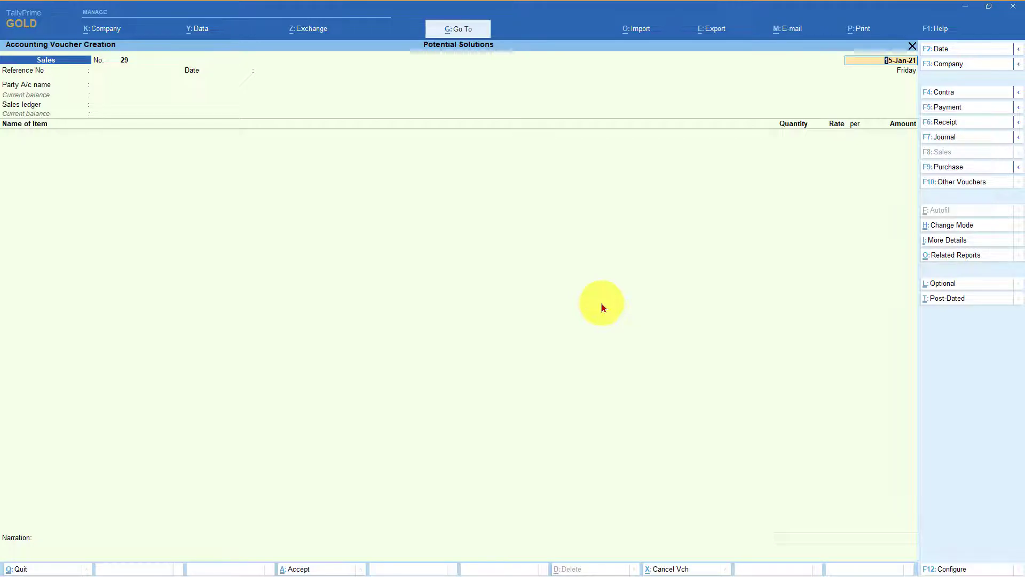
# Step: Reopen the saved India Mart sales voucher for printing and review its list of print configurations
pyautogui.press('pageup')
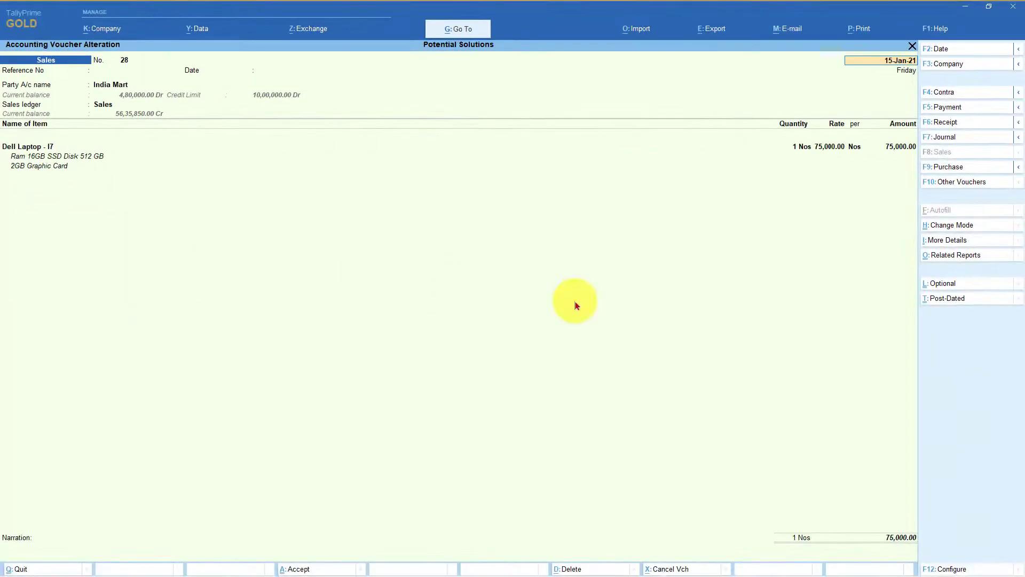
pyautogui.hotkey('ctrl', 'p')
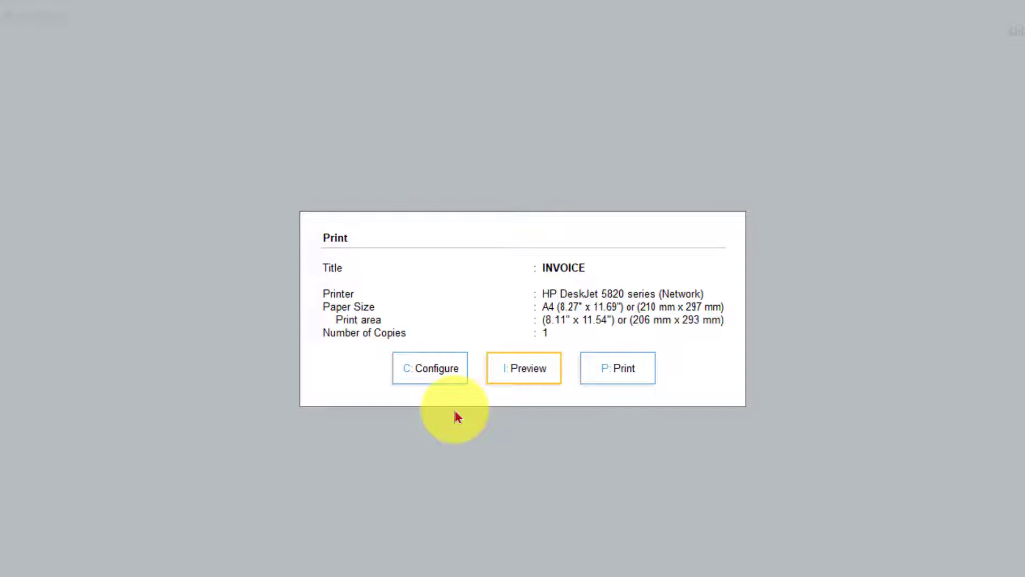
pyautogui.click(427, 371)
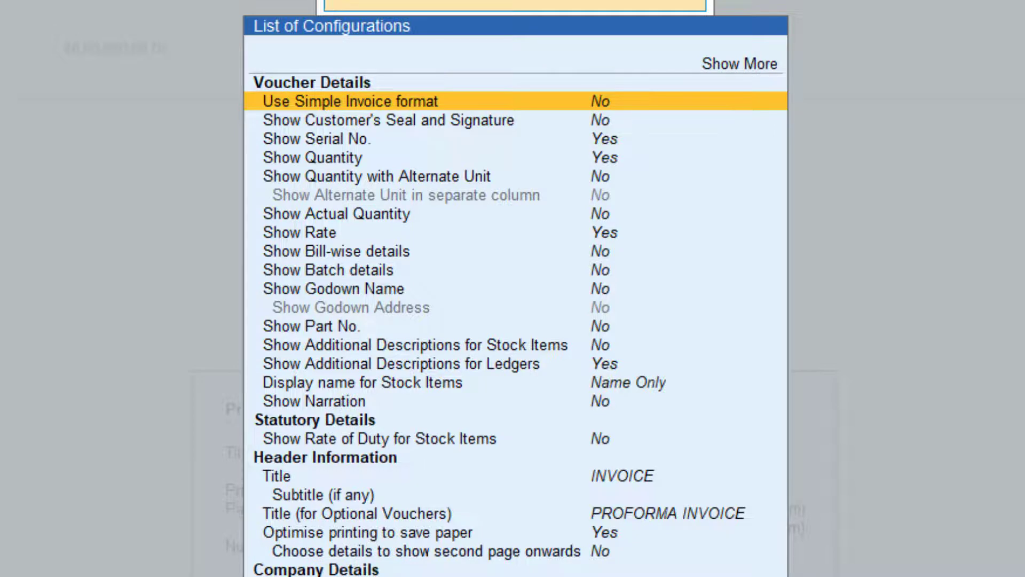
pyautogui.press('Escape')
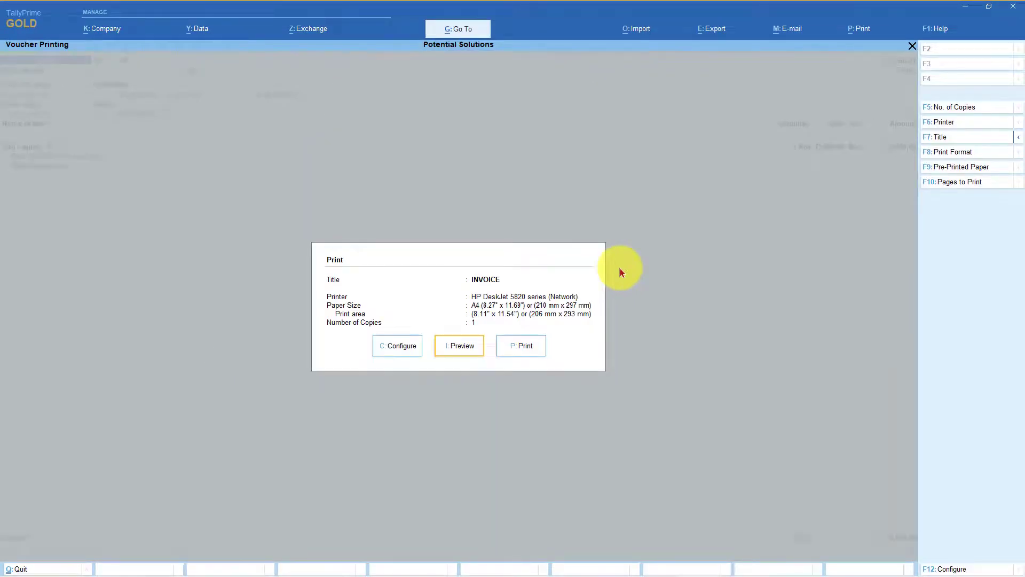
# Step: Preview the printed invoice, zoom in to inspect the description of goods, and return to the print options
pyautogui.press('i')
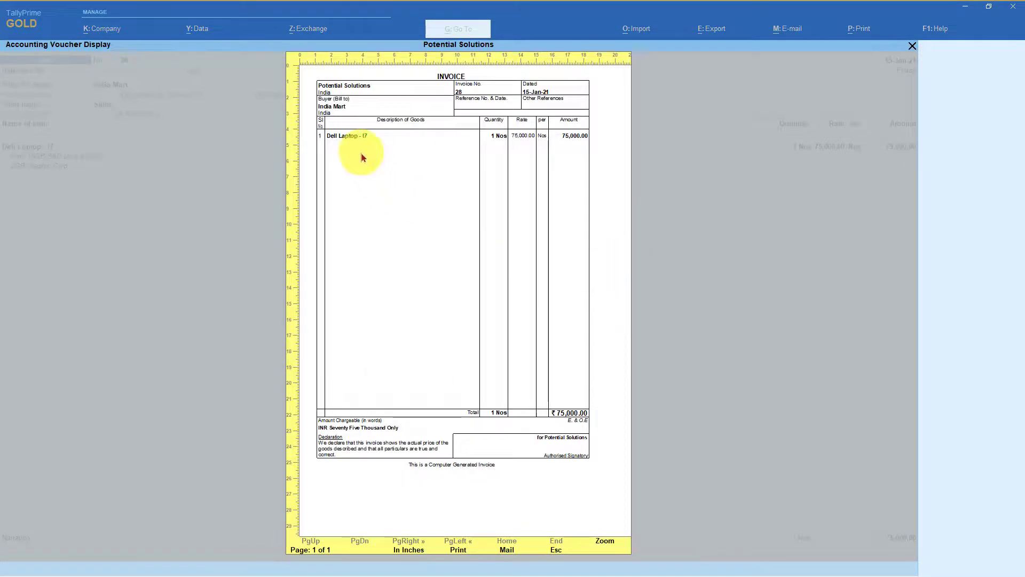
pyautogui.click(601, 541)
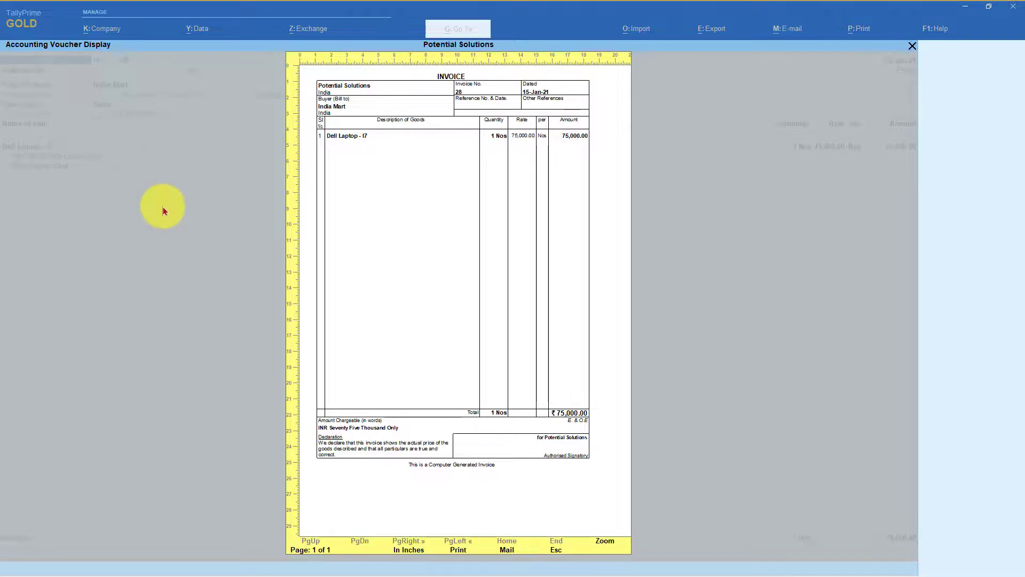
pyautogui.press('Escape')
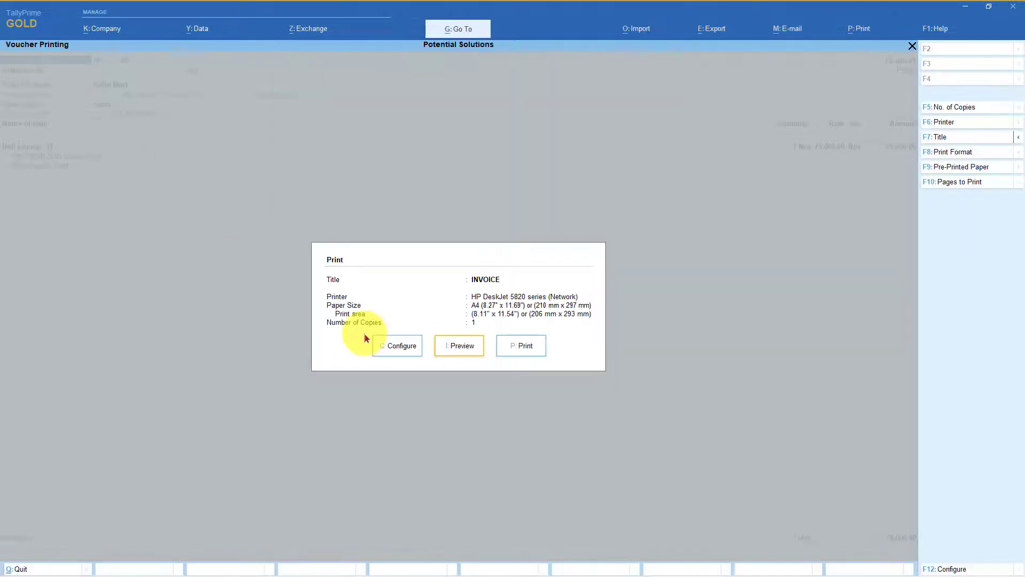
# Step: In the invoice's print configuration, set Show Additional Descriptions for Stock Items to Yes and accept the configuration
pyautogui.press('Left')
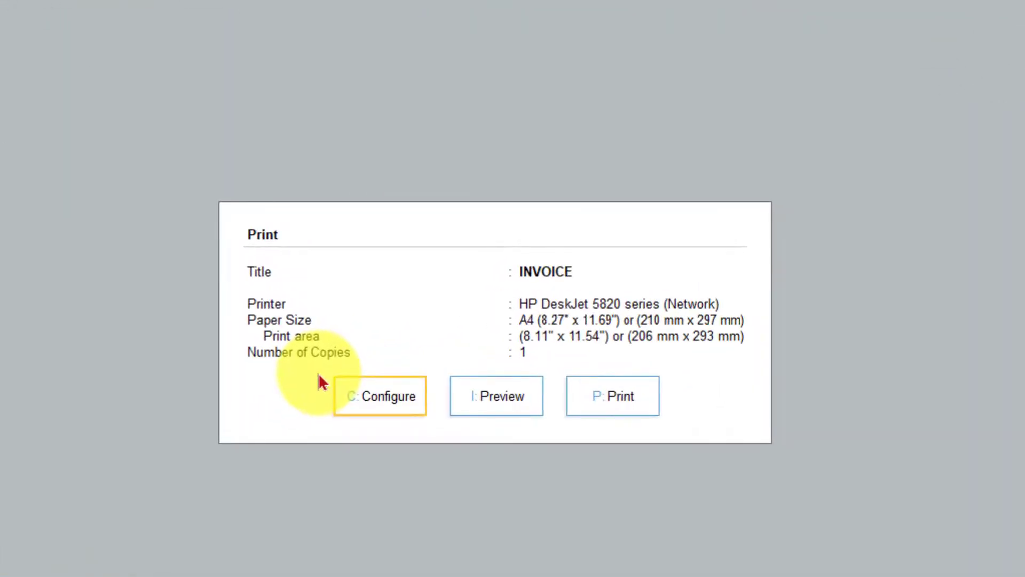
pyautogui.click(391, 405)
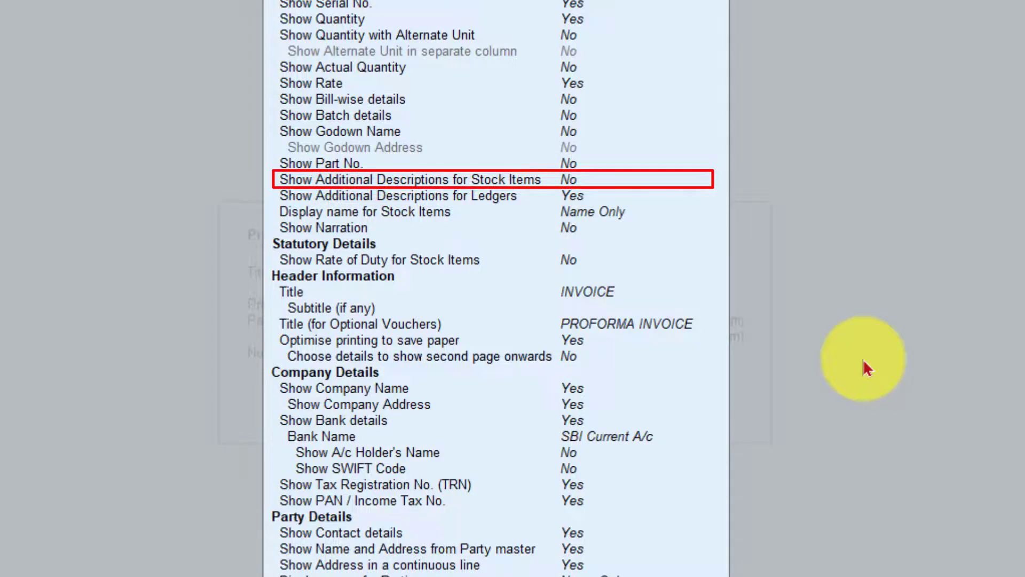
pyautogui.press('Down')
pyautogui.press('Down')
pyautogui.press('Down')
pyautogui.press('Down')
pyautogui.press('Down')
pyautogui.press('Down')
pyautogui.press('Down')
pyautogui.press('Down')
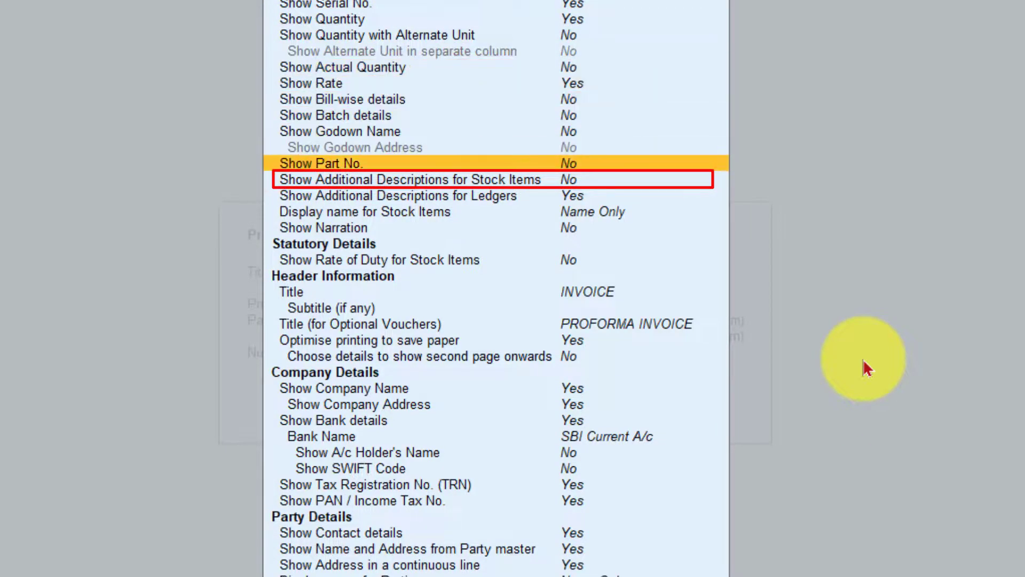
pyautogui.press('Down')
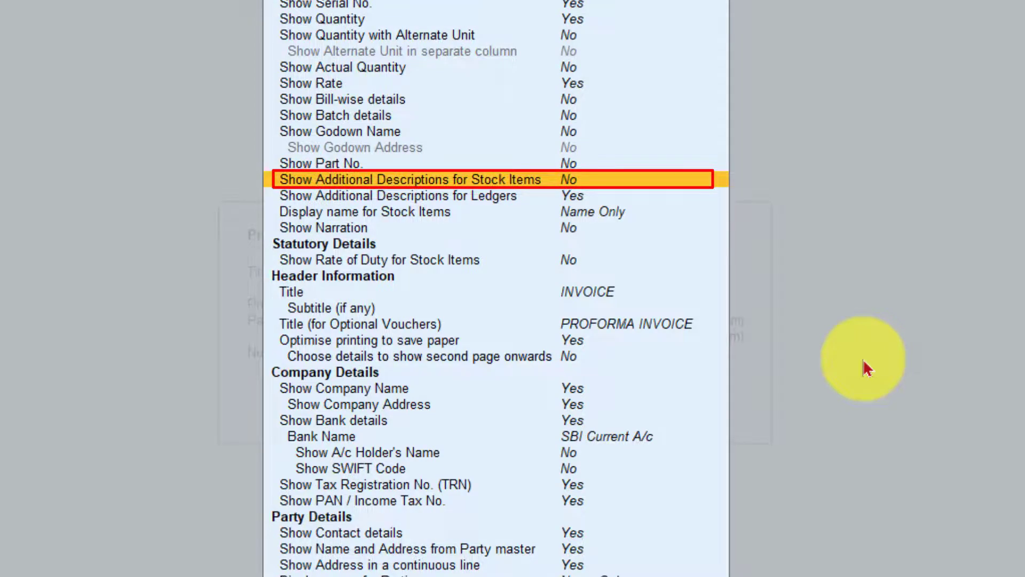
pyautogui.press('y')
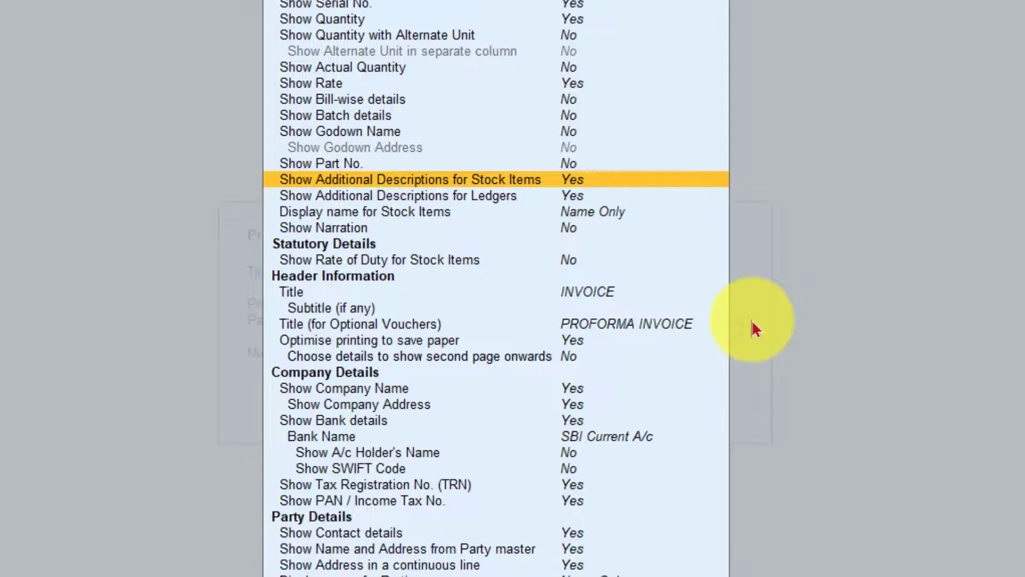
pyautogui.hotkey('ctrl', 'a')
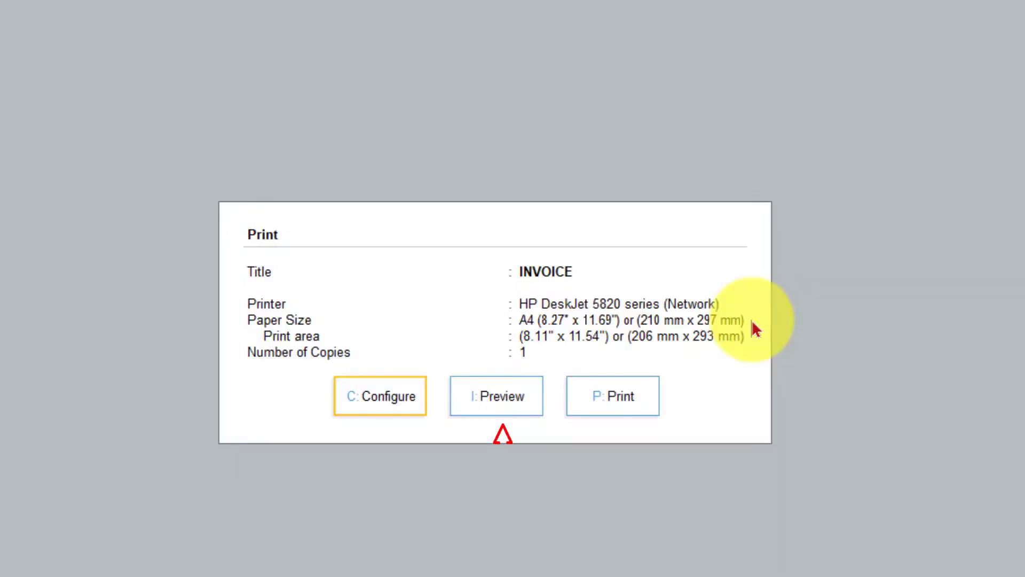
# Step: Preview the invoice again and enlarge it to check the laptop's description lines under Description of Goods
pyautogui.press('Right')
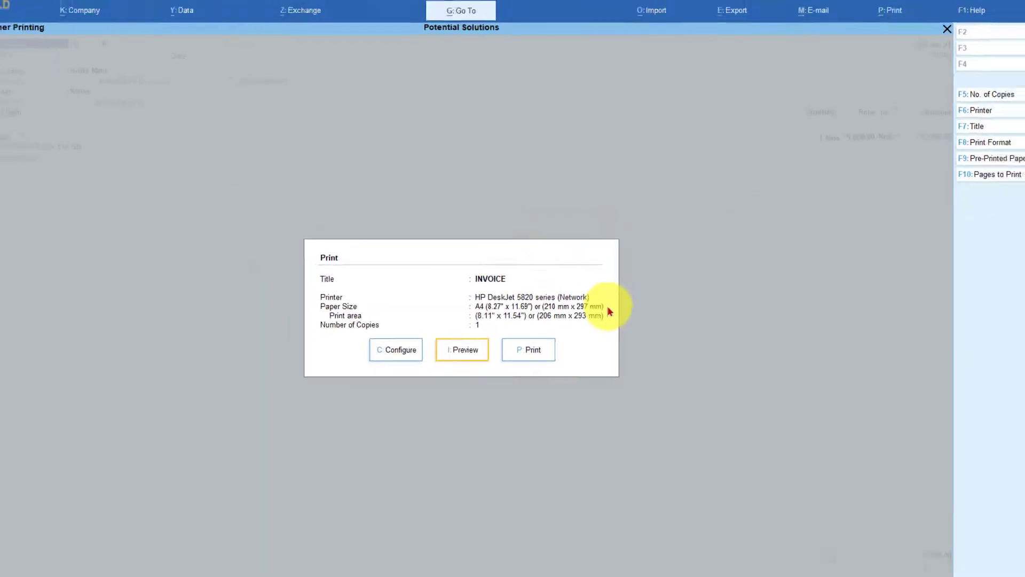
pyautogui.press('Return')
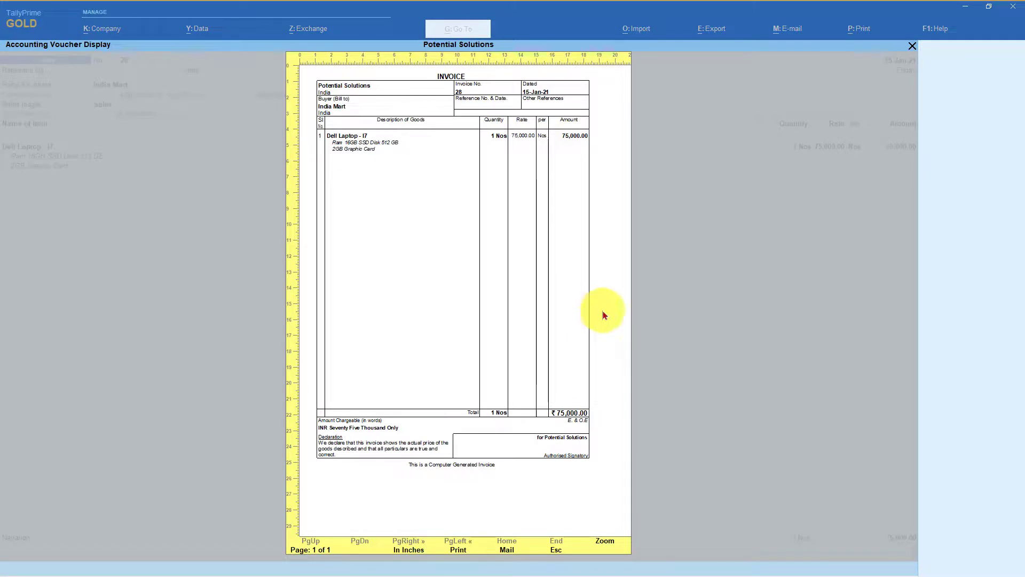
pyautogui.click(604, 541)
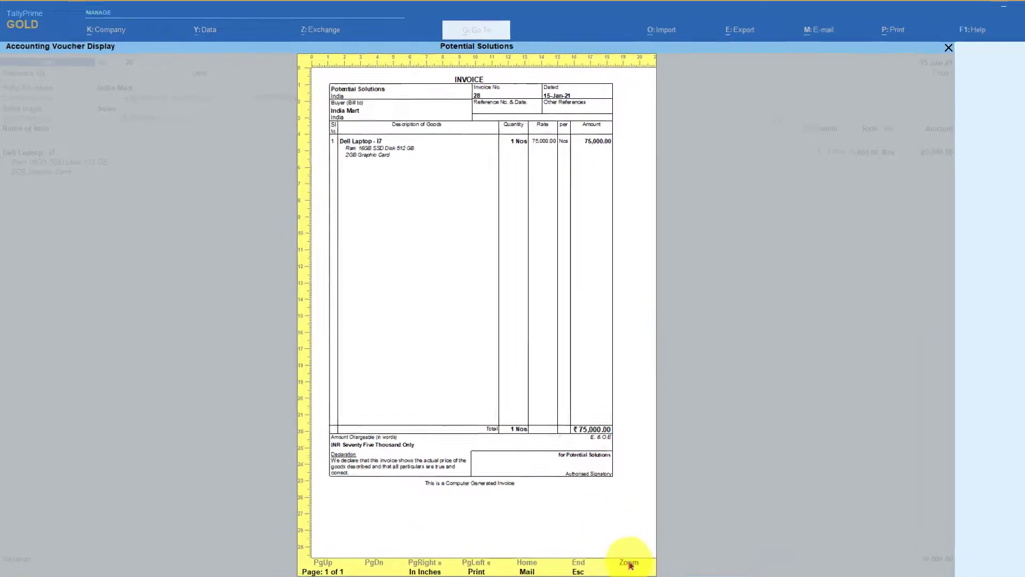